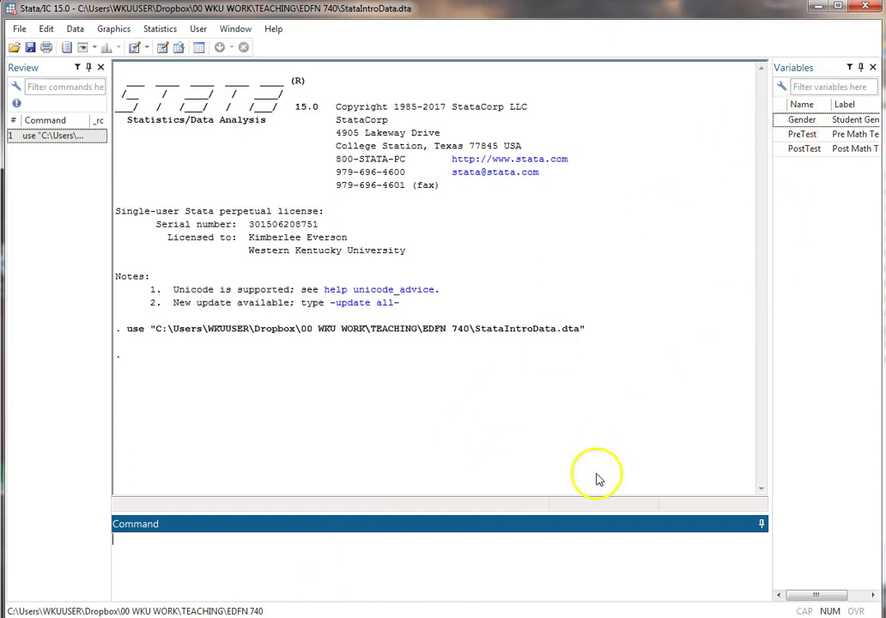
Step: Browse the ten observations of Gender, PreTest and PostTest, then close the Data Editor
click(548, 543)
text(bro)
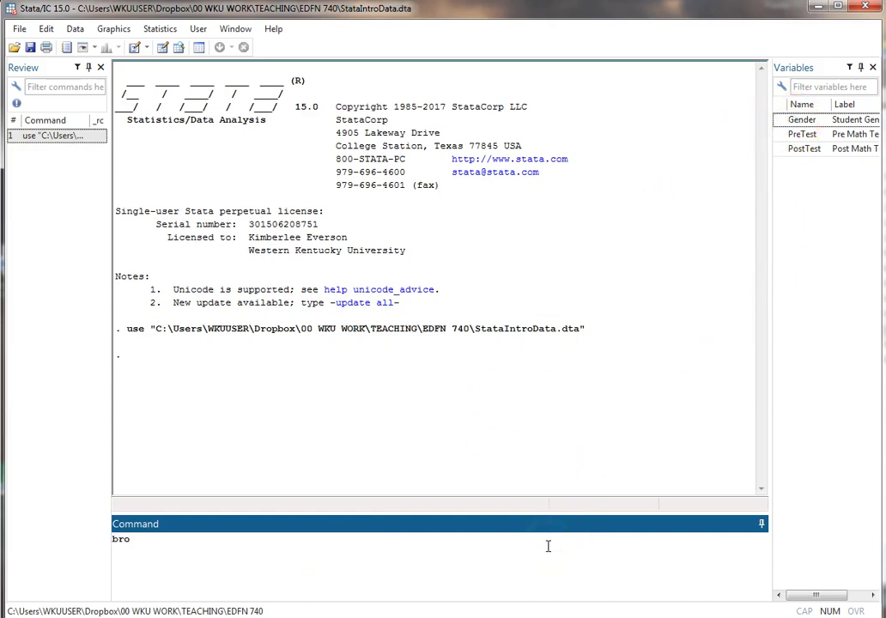
text(wse)
key(Return)
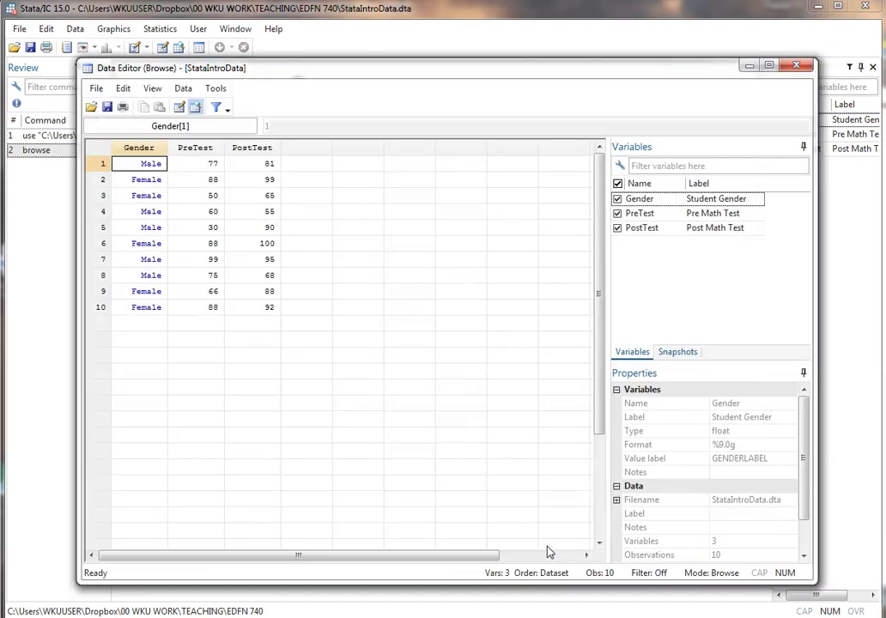
click(795, 66)
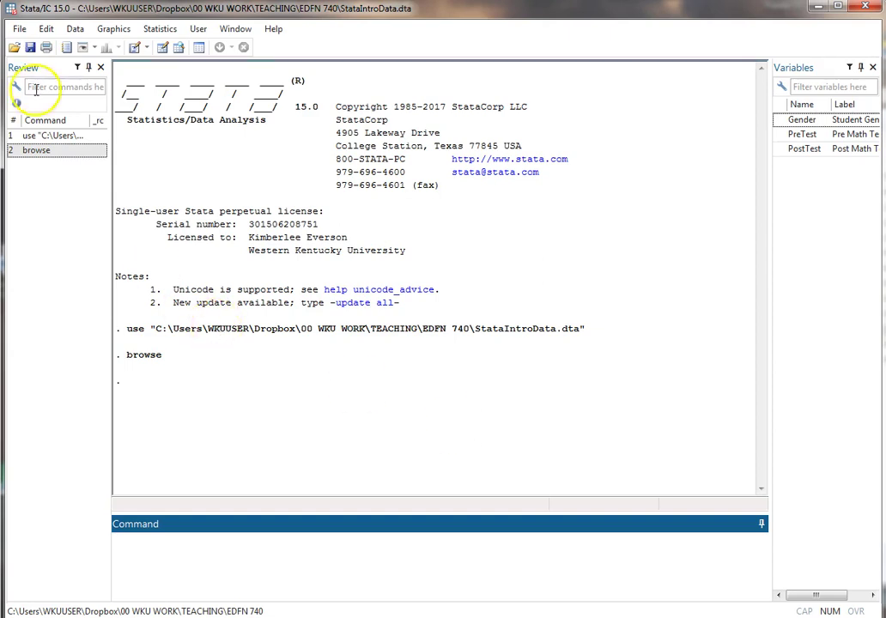
Step: Show the File > Log submenu with its Begin, Close, Suspend and Resume options
click(20, 31)
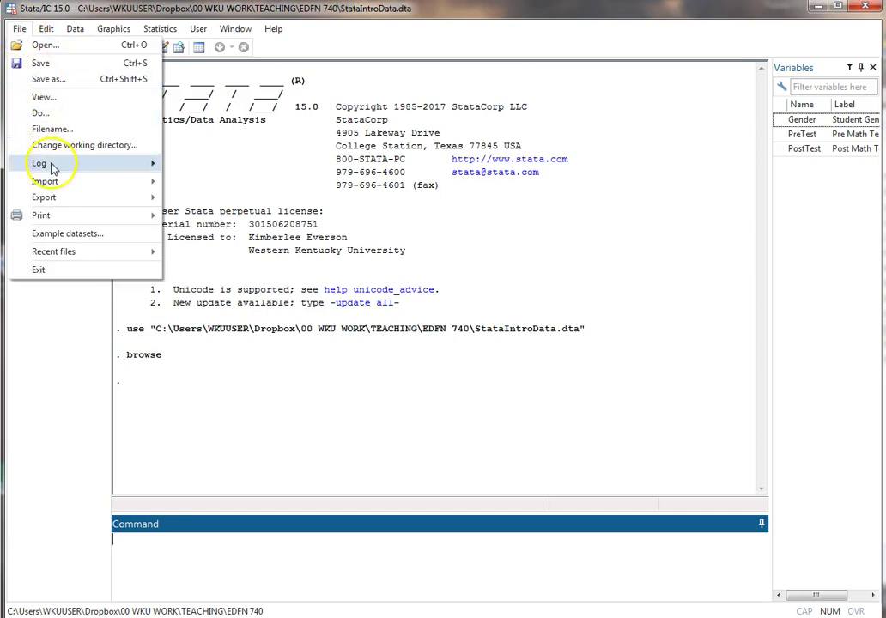
mouse_move(52, 163)
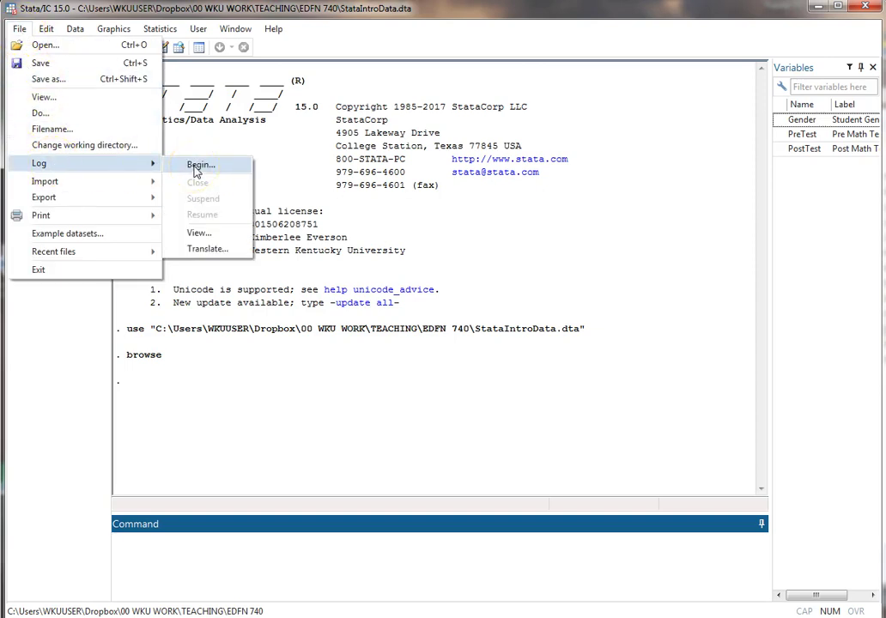
click(360, 72)
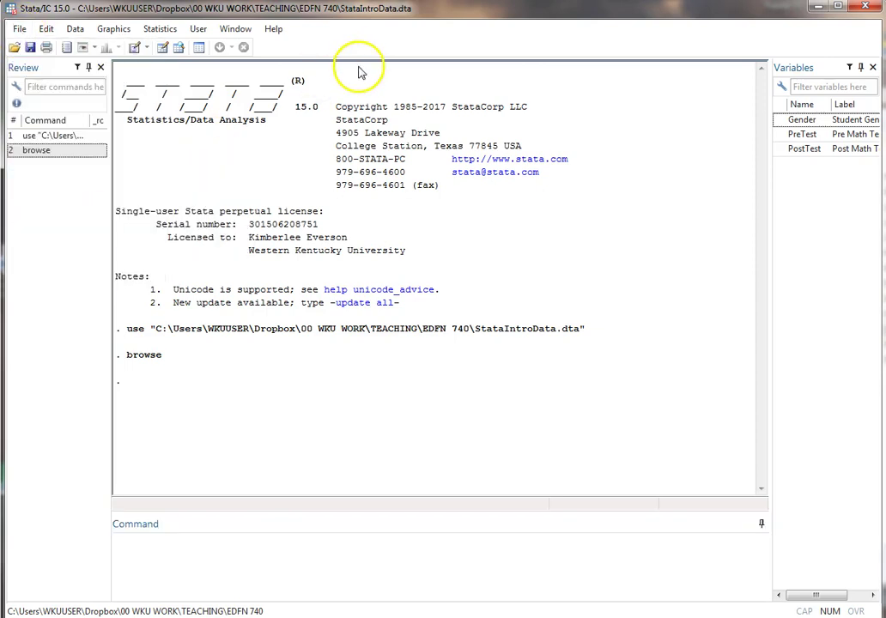
click(20, 30)
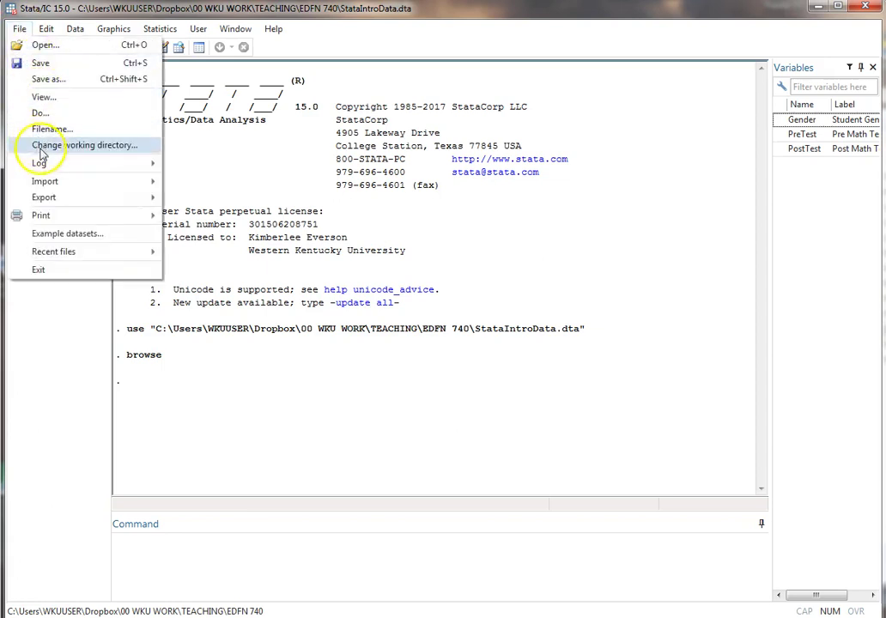
mouse_move(50, 164)
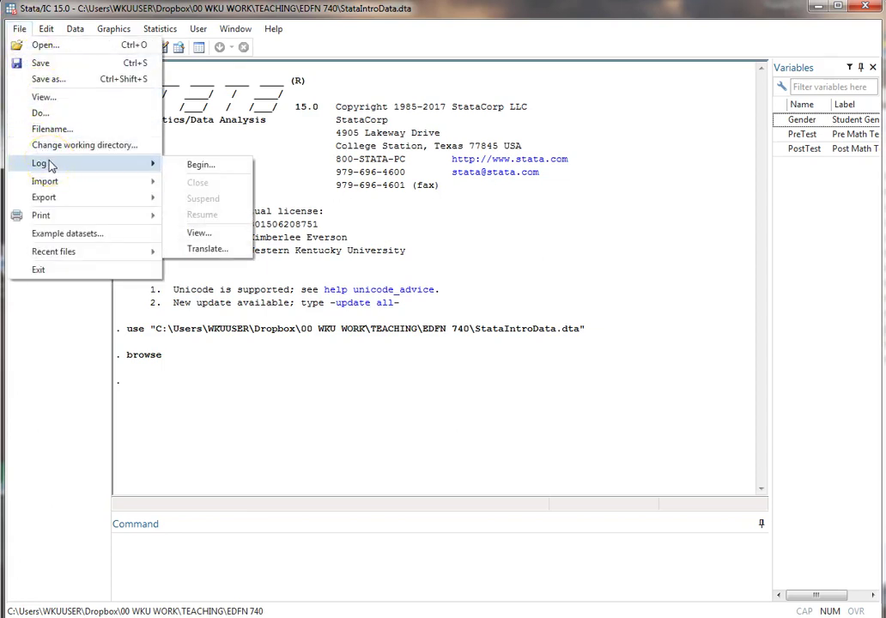
Step: Save a new log as TestLogFile1 in Log (*.log) format in the EDFN 740 folder
click(197, 166)
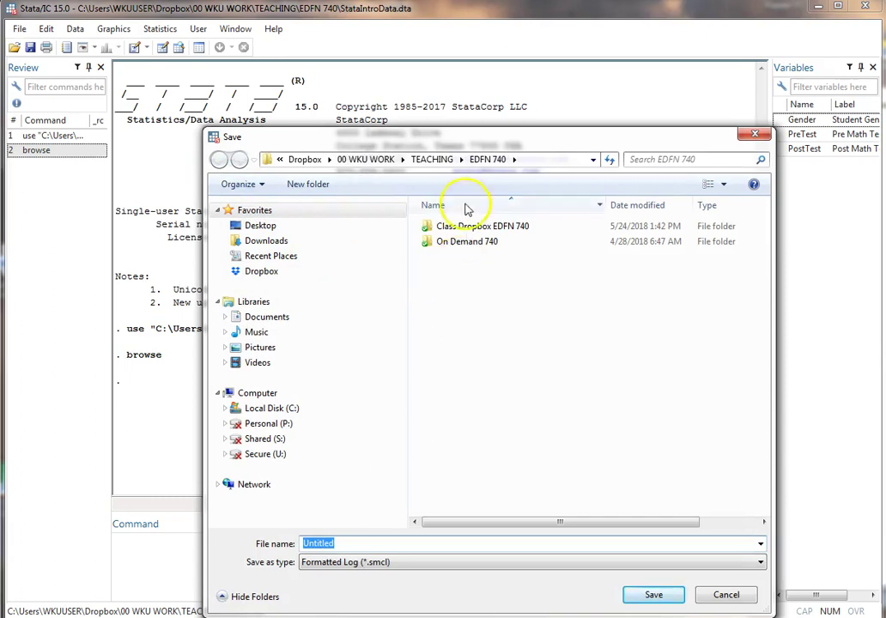
click(397, 545)
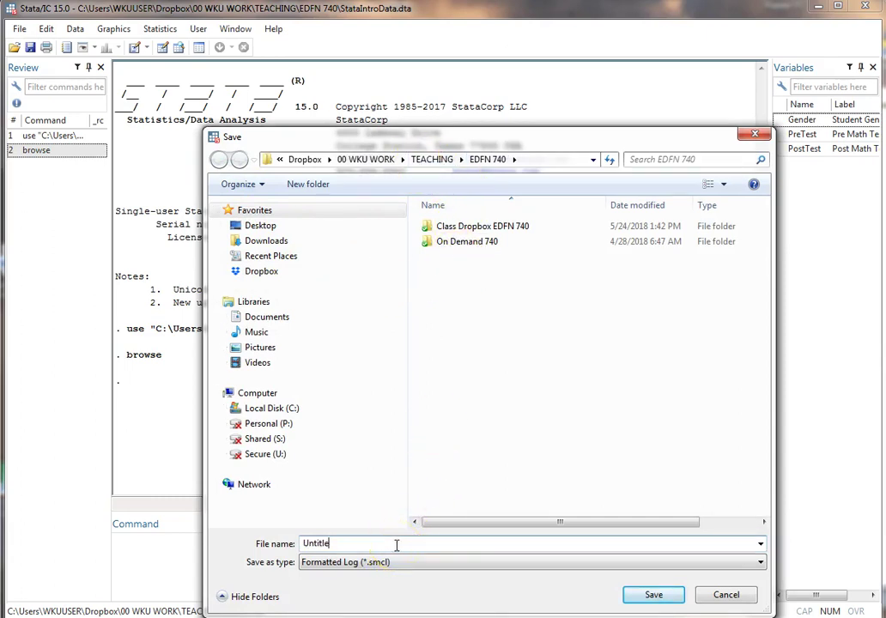
key(BackSpace)
key(BackSpace)
key(BackSpace)
key(BackSpace)
key(BackSpace)
key(BackSpace)
key(BackSpace)
text(TestLogF)
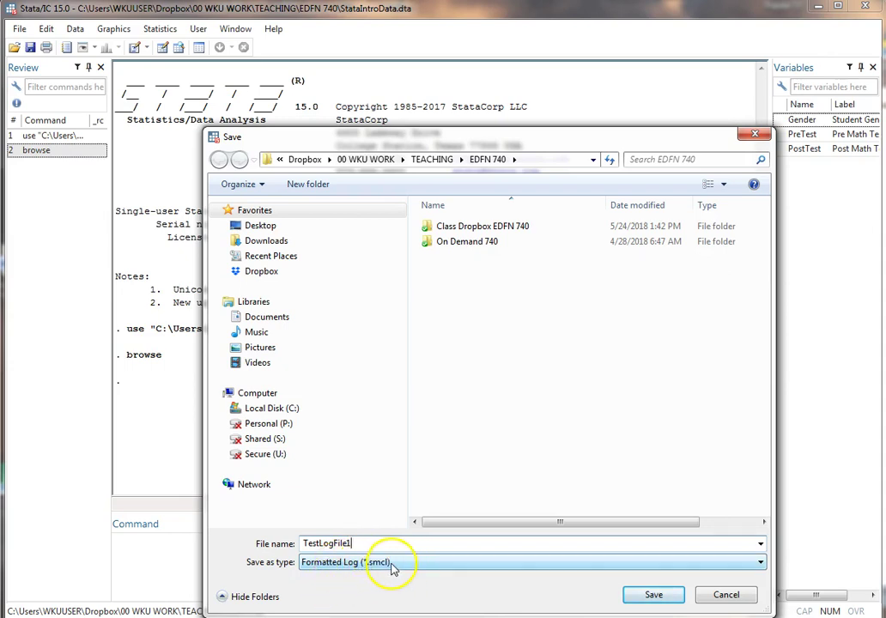
click(759, 564)
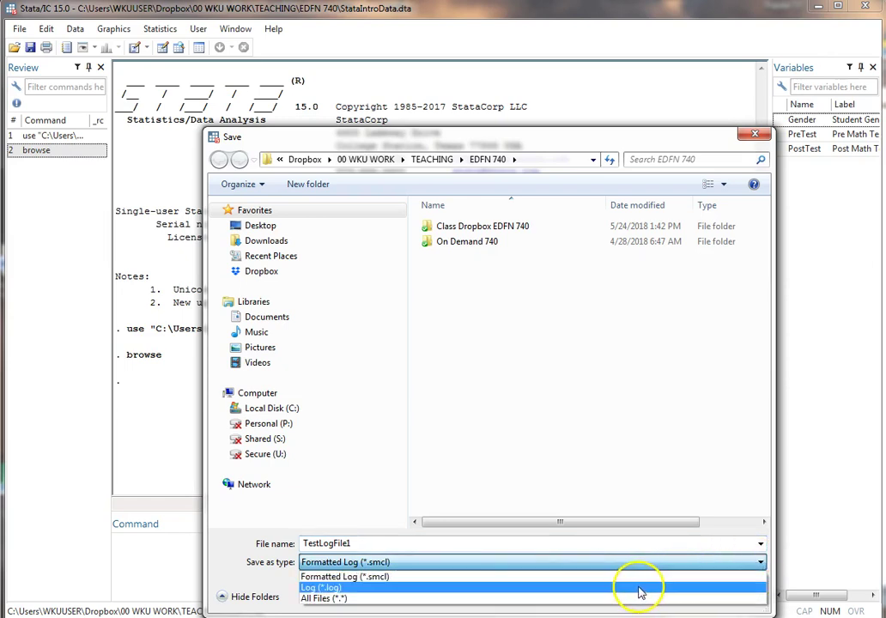
click(640, 589)
click(640, 591)
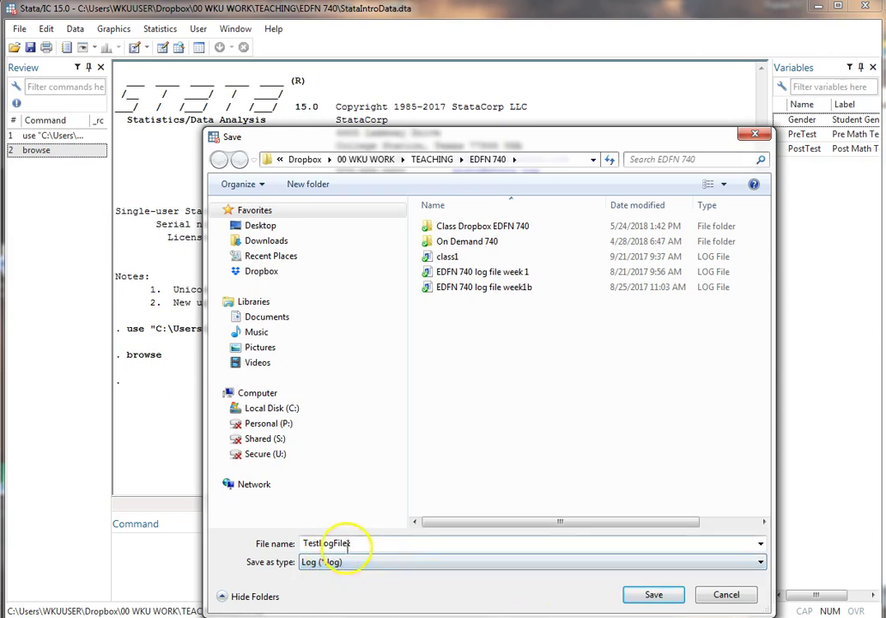
click(653, 596)
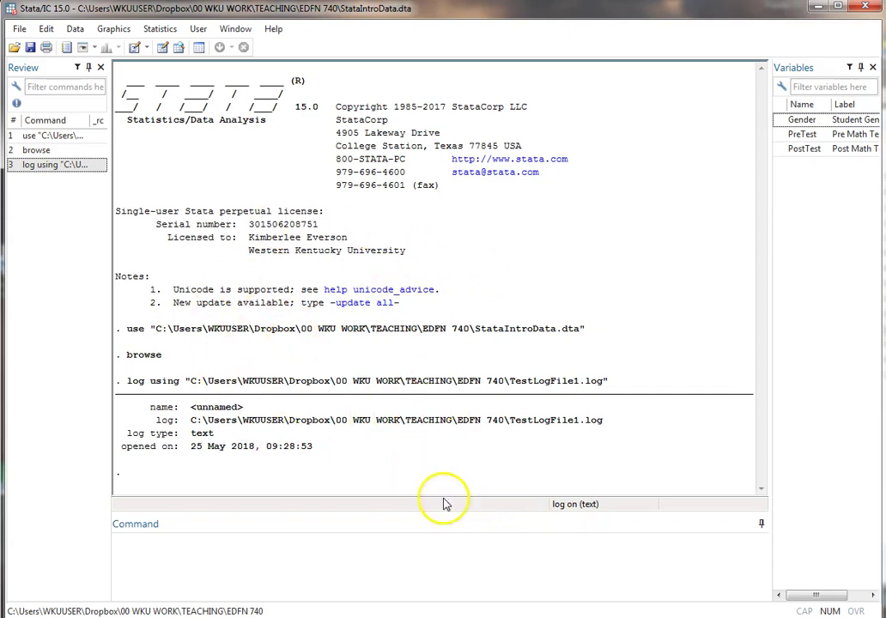
Step: Log sum PreTest (mean 72.1) and tab Gender (5 male, 5 female)
click(385, 542)
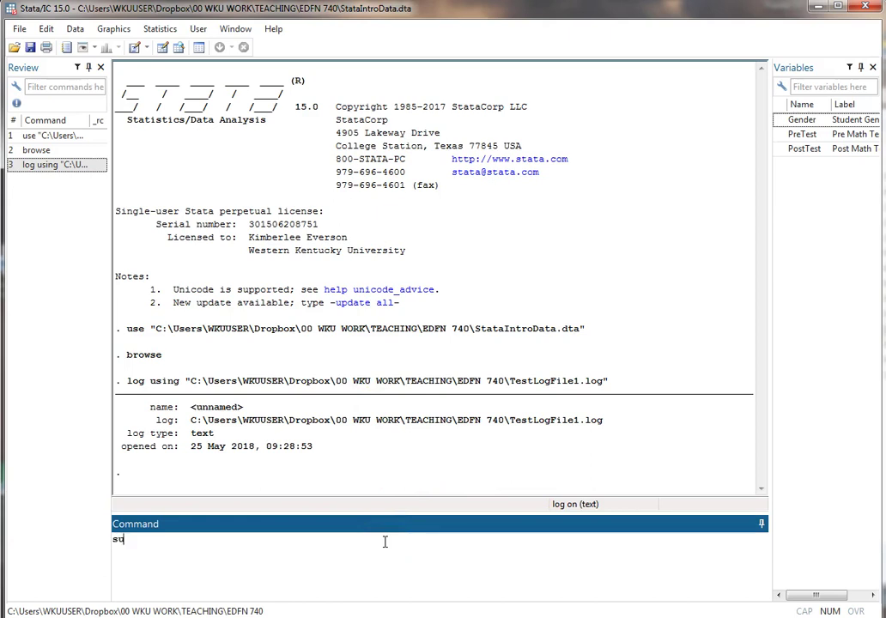
text(sum PreTest)
key(Return)
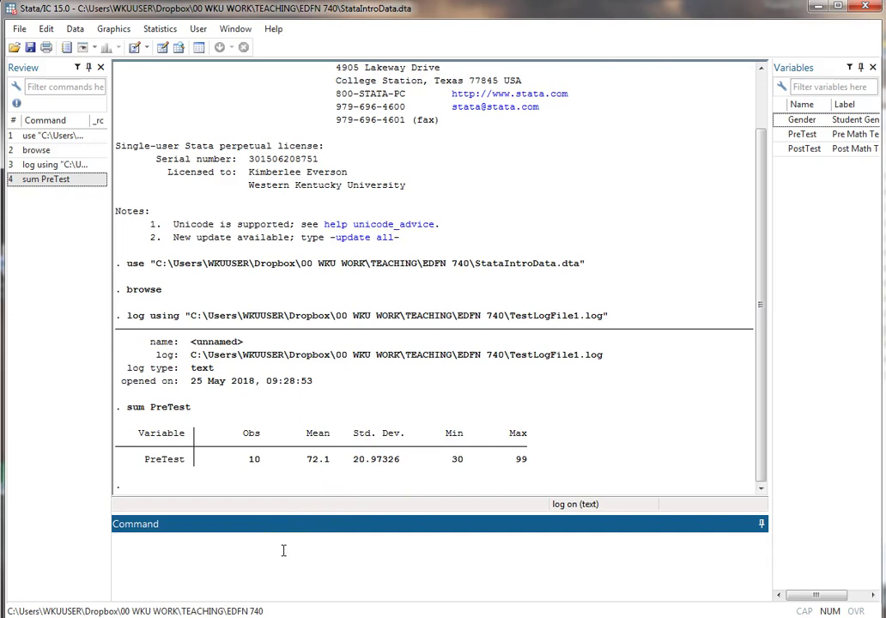
text(Gender)
key(Return)
click(277, 409)
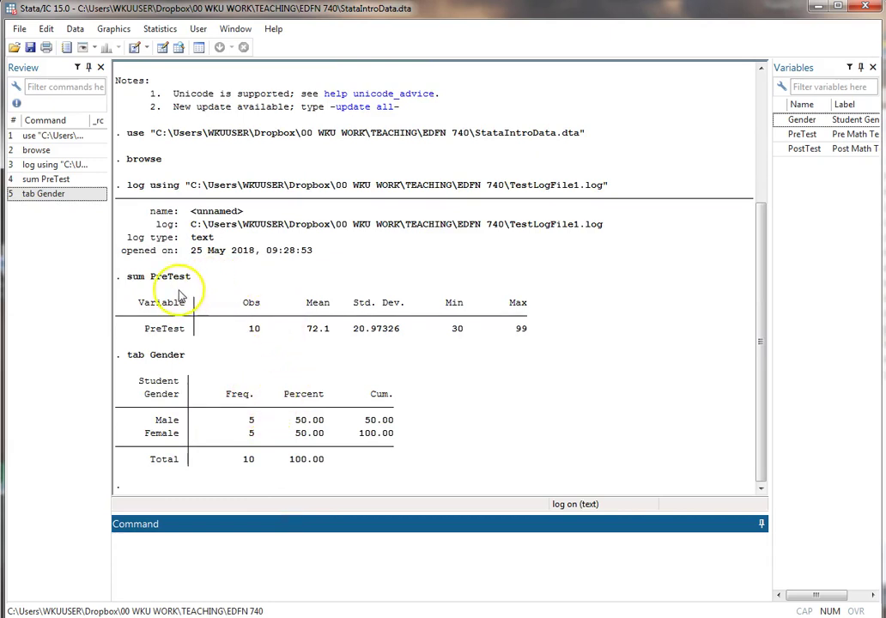
click(243, 550)
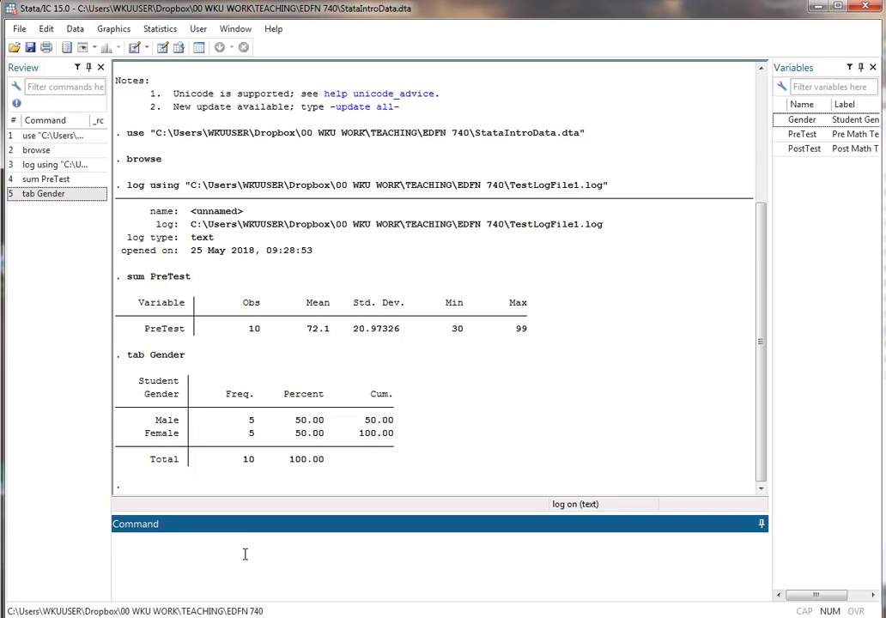
Step: Suspend the TestLogFile1 log through File > Log > Suspend
click(17, 32)
mouse_move(75, 170)
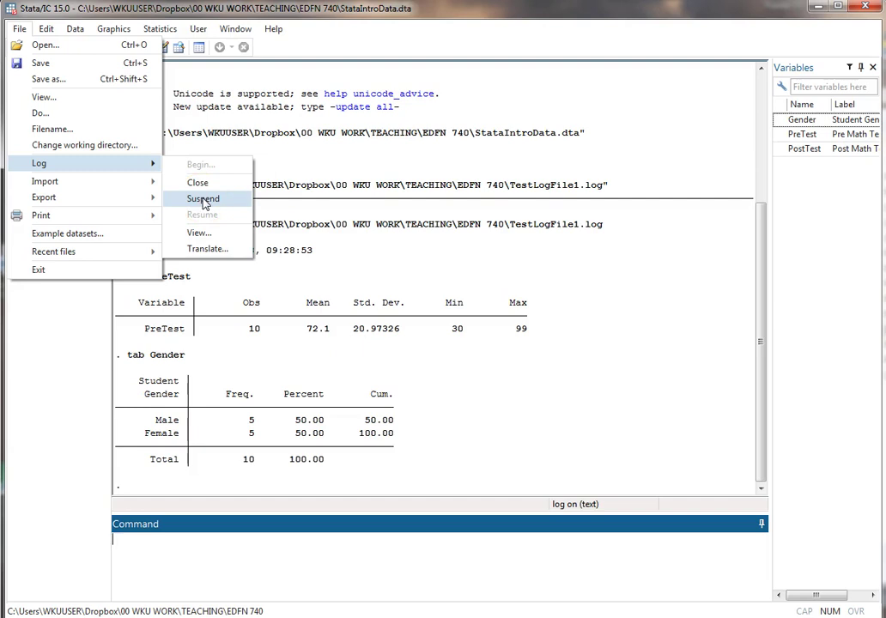
click(203, 191)
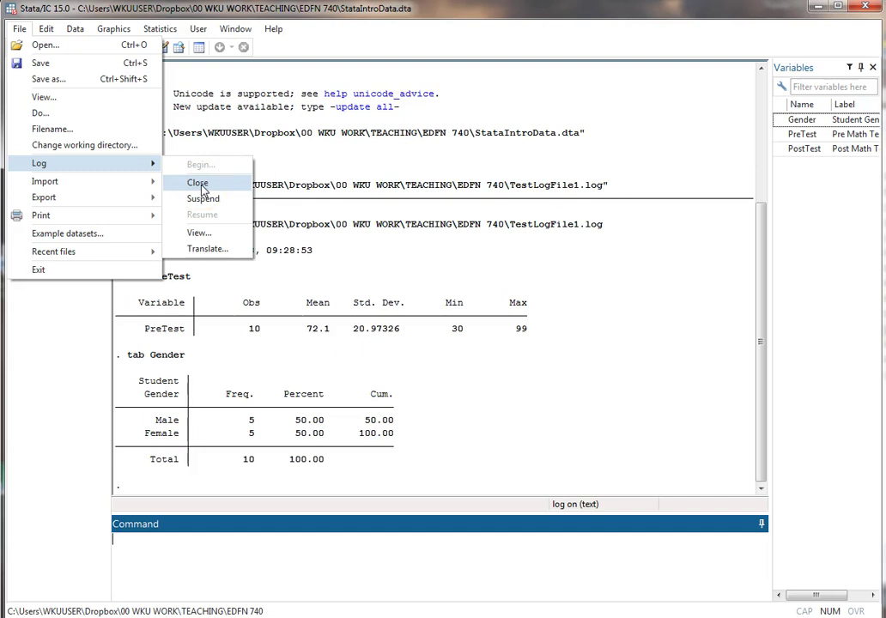
click(203, 198)
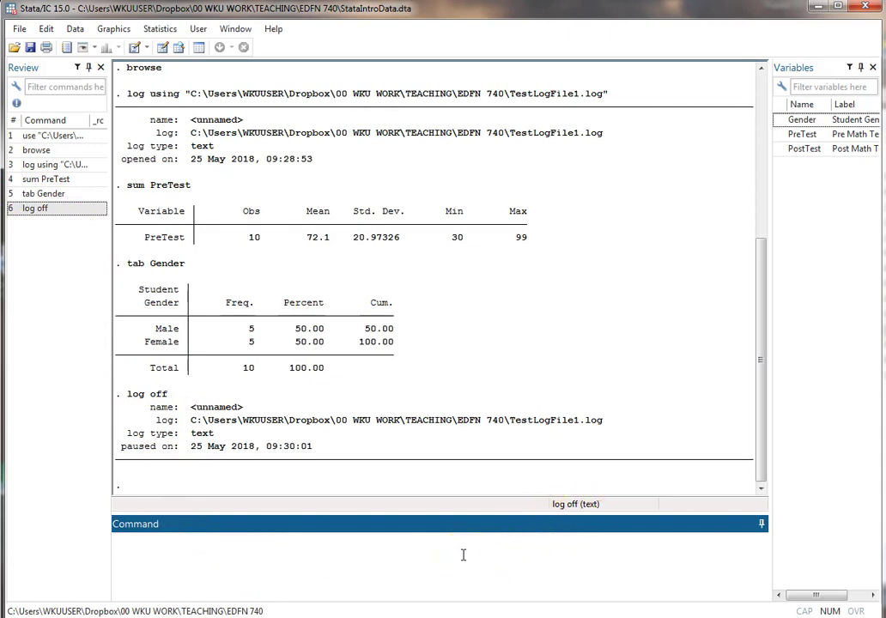
Step: Run sum PostTest unlogged, giving mean 83.3 over 10 observations
text(sum PostTest)
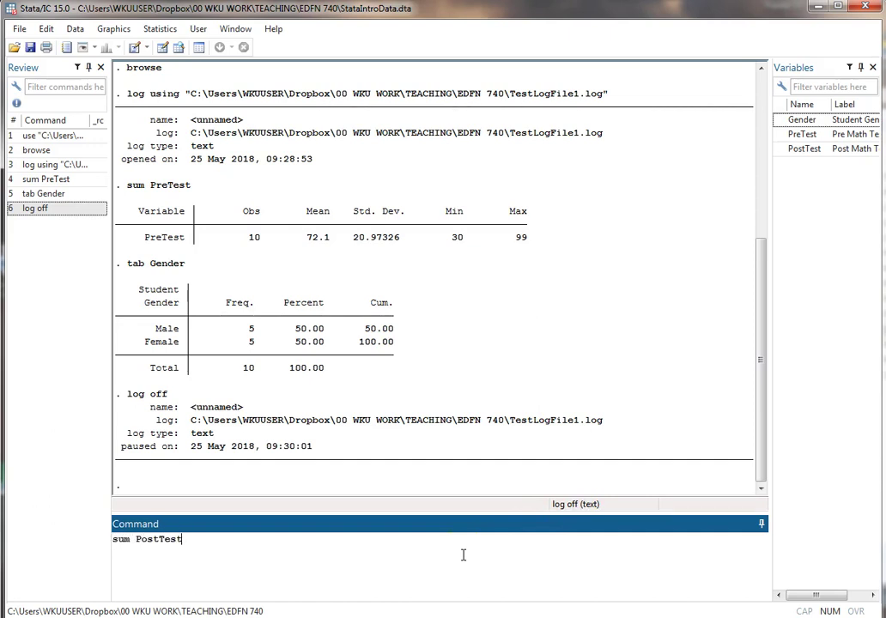
key(Return)
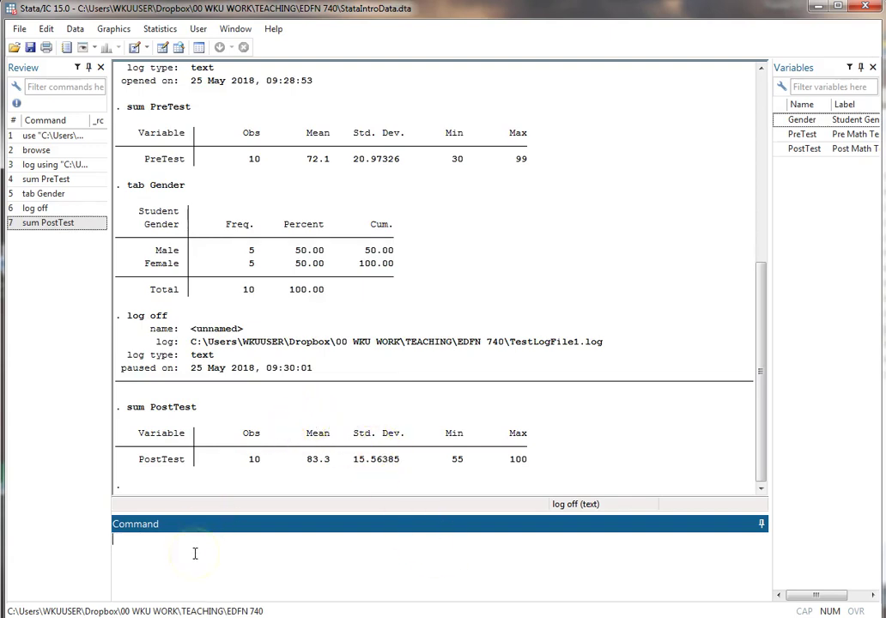
Step: Resume recording to TestLogFile1.log with log on
click(19, 29)
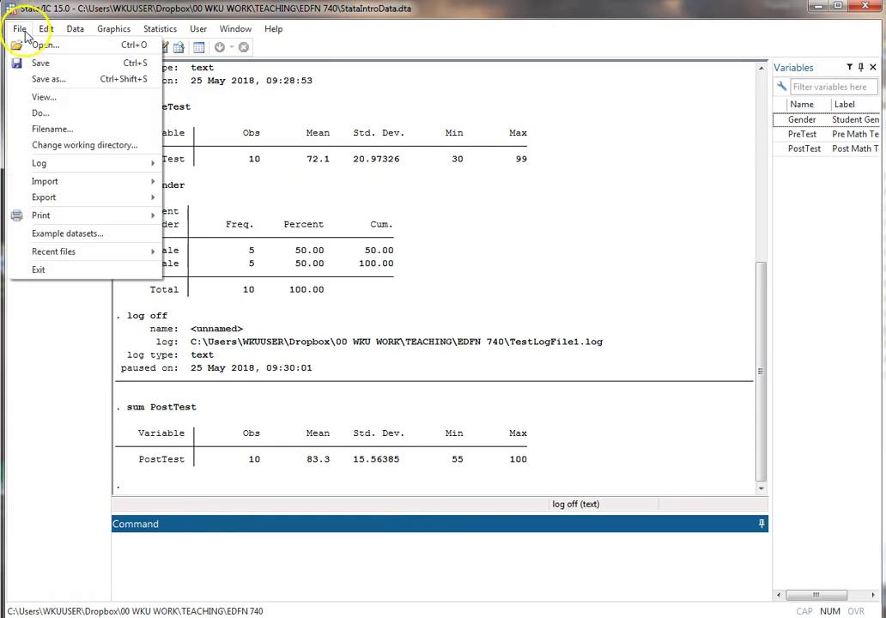
mouse_move(143, 161)
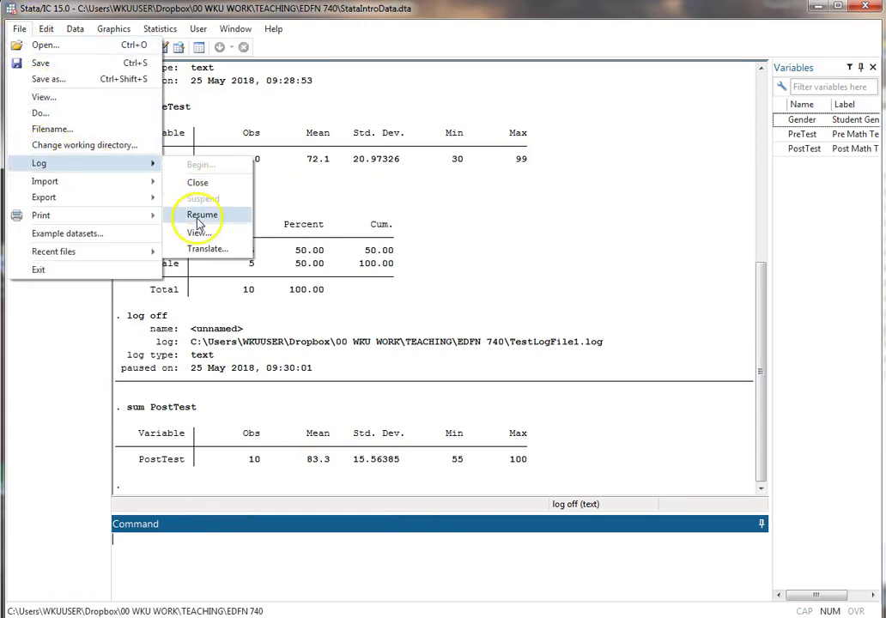
click(182, 565)
text(log)
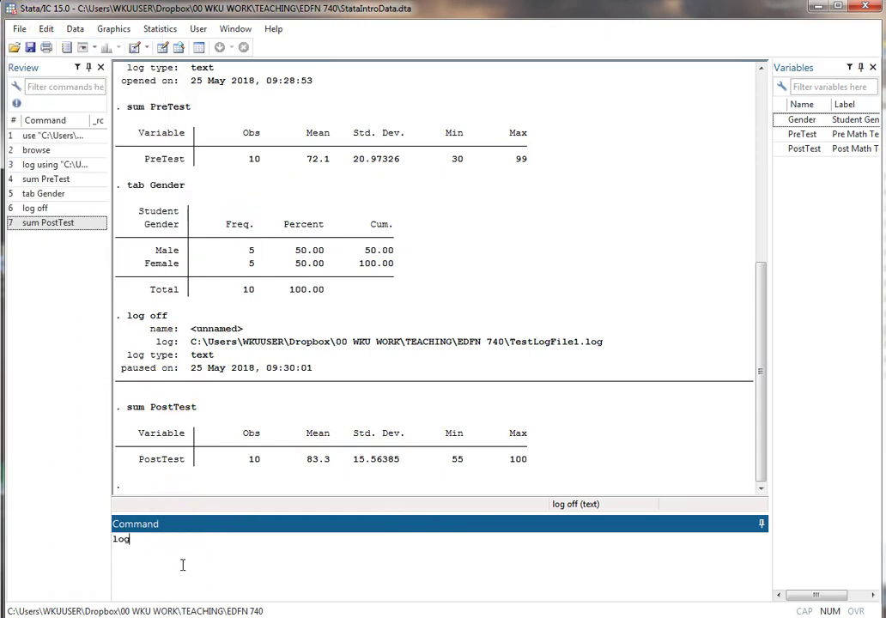
text( on)
key(Return)
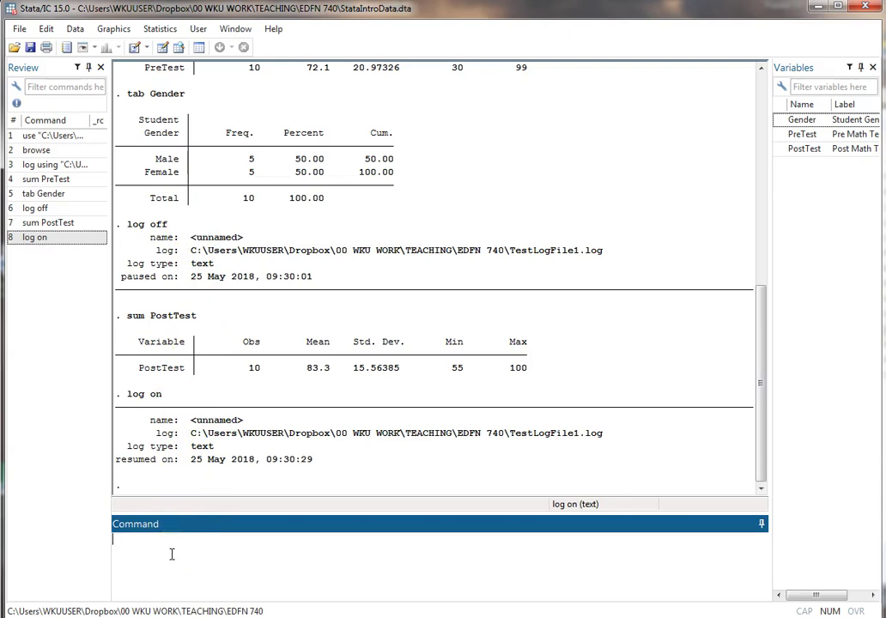
Step: Close the TestLogFile1 log with log close
text(log close)
key(Return)
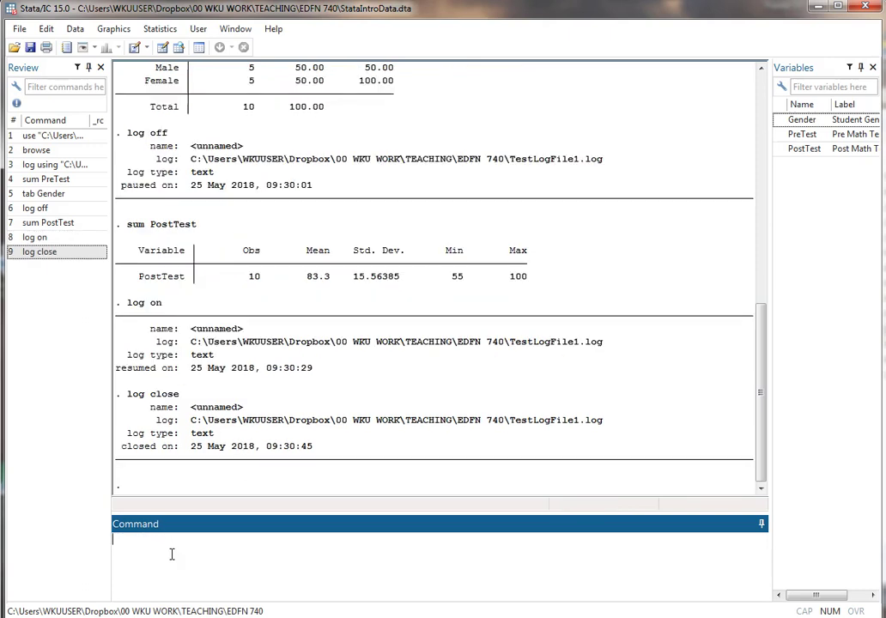
click(151, 563)
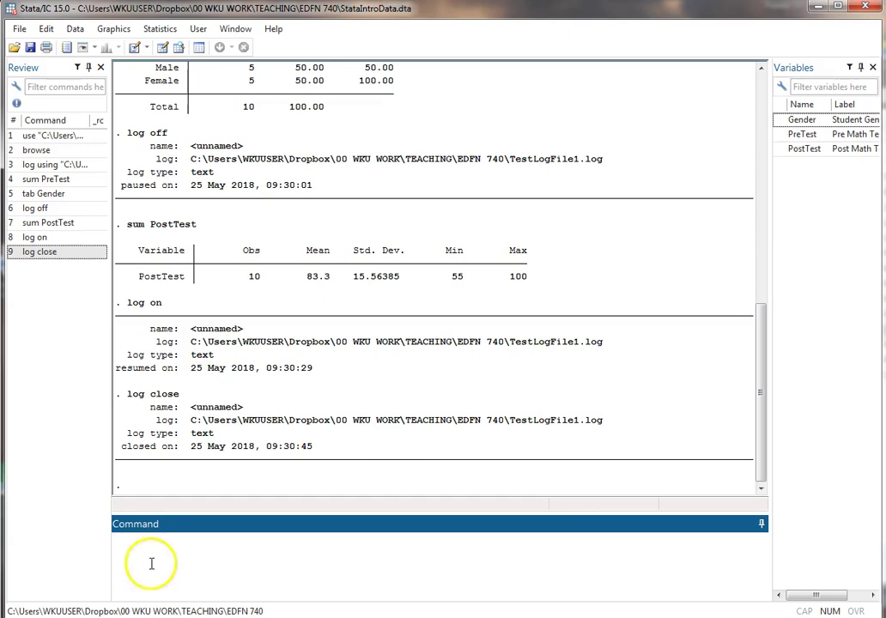